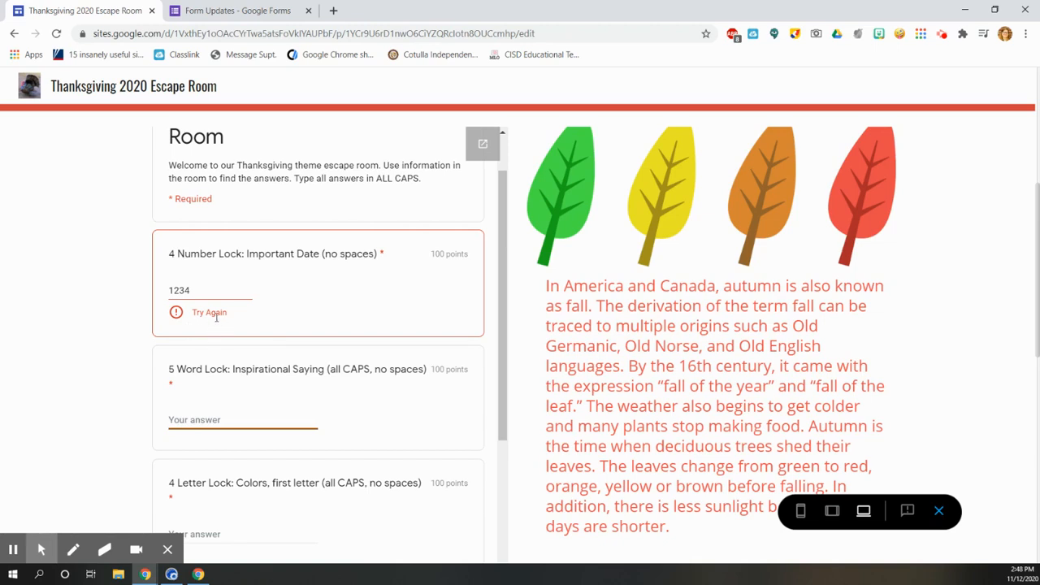
Replace the 4 Number Lock answer with 1621 and enter the trial text adkfjalsjfl in the 5 Word Lock.
left_click_drag(214, 290, 163, 290)
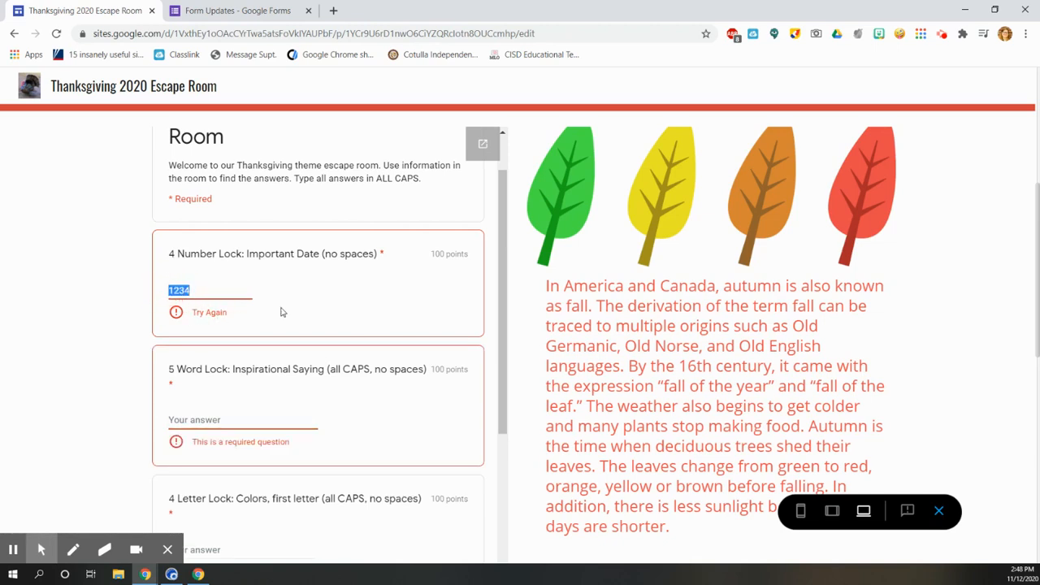
type("1621")
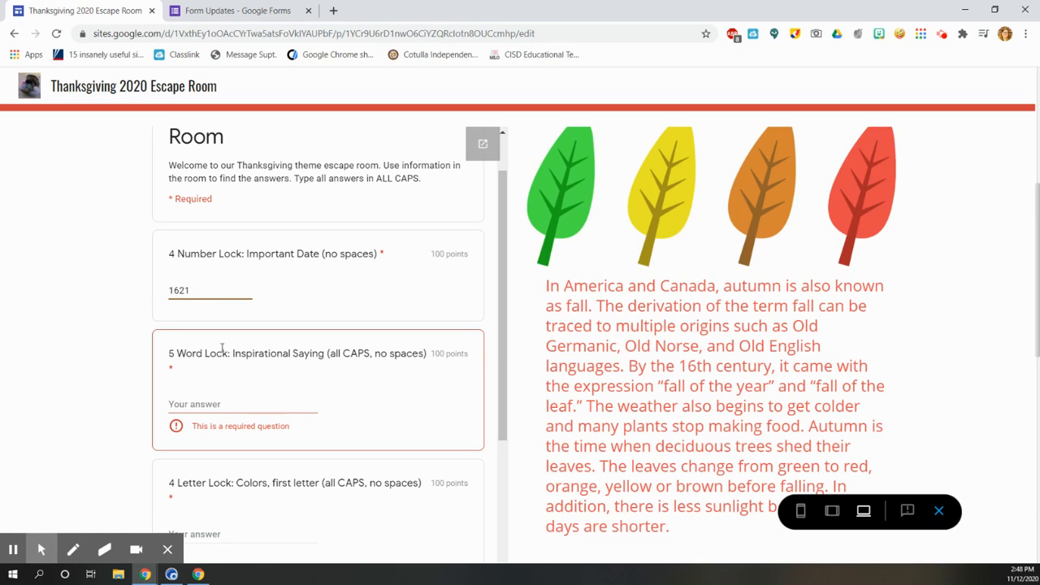
left_click(202, 403)
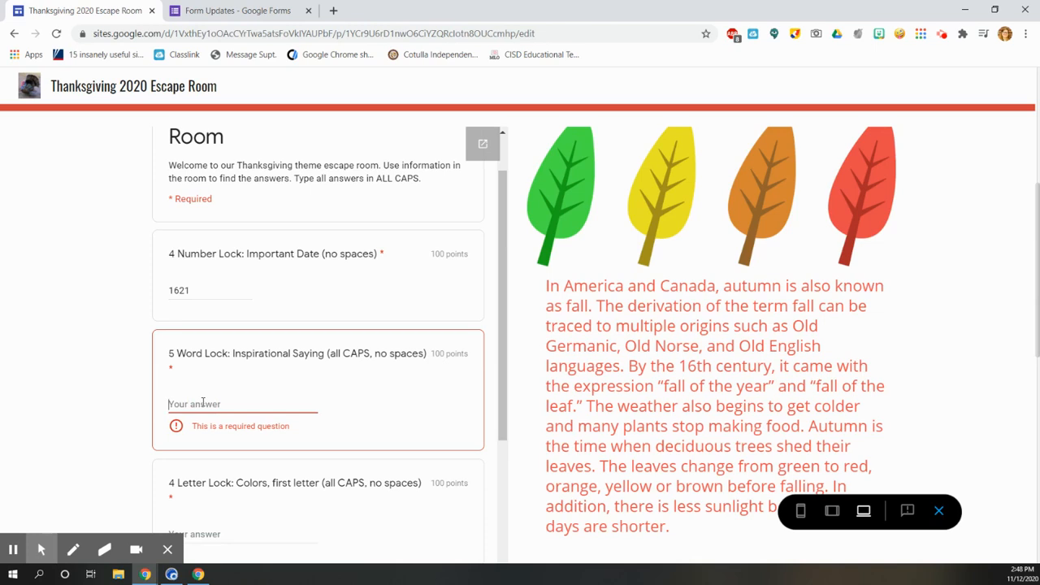
type("adkfjalsff")
scroll(203, 398, "down", 2)
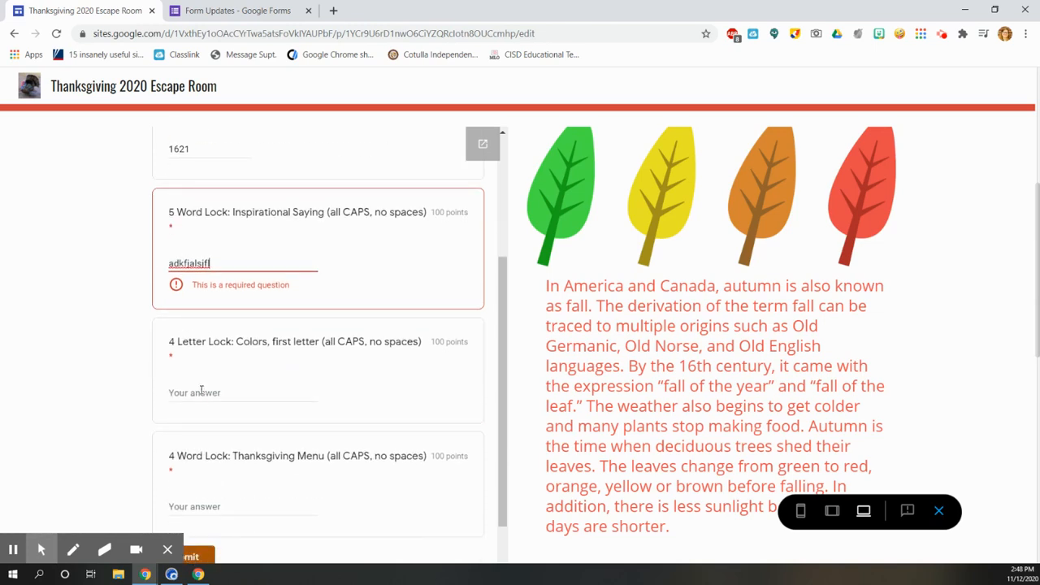
Answer the 4 Letter Lock with GYOR and enter akjdsfl;jasdfeklj in the Thanksgiving Menu lock.
left_click(200, 394)
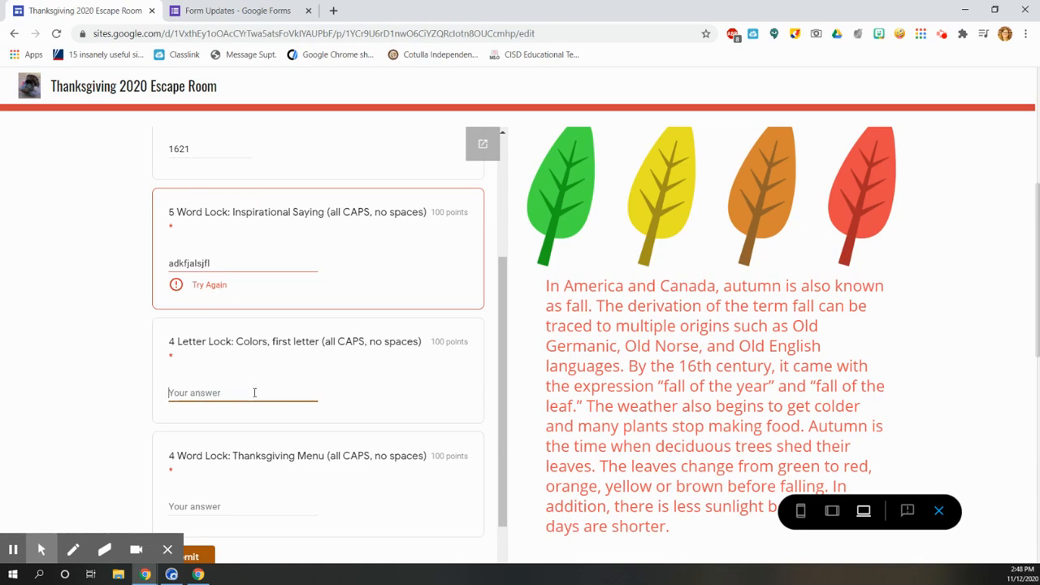
type("GYOR")
left_click(260, 454)
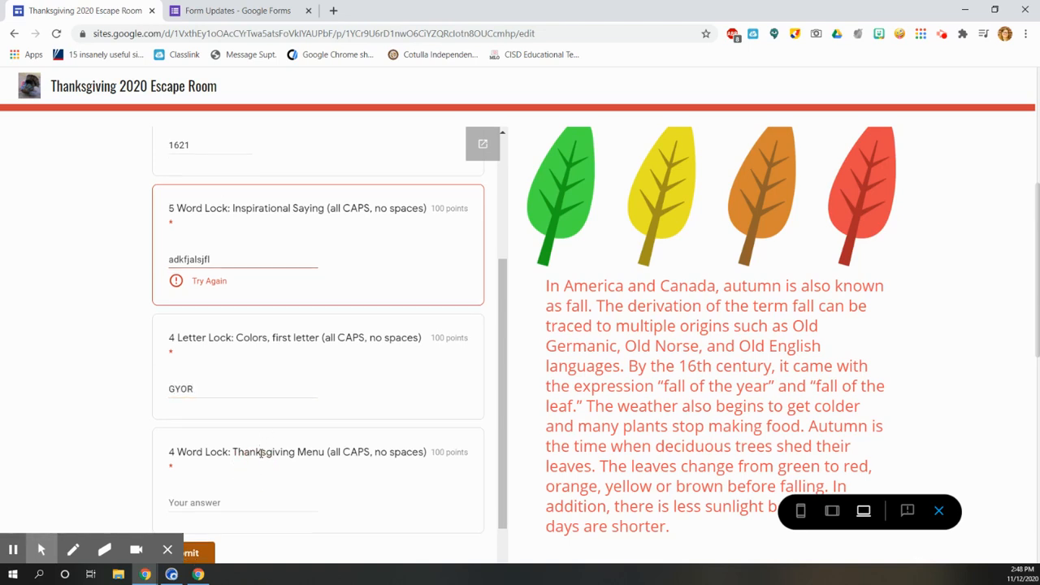
left_click(248, 449)
type("a")
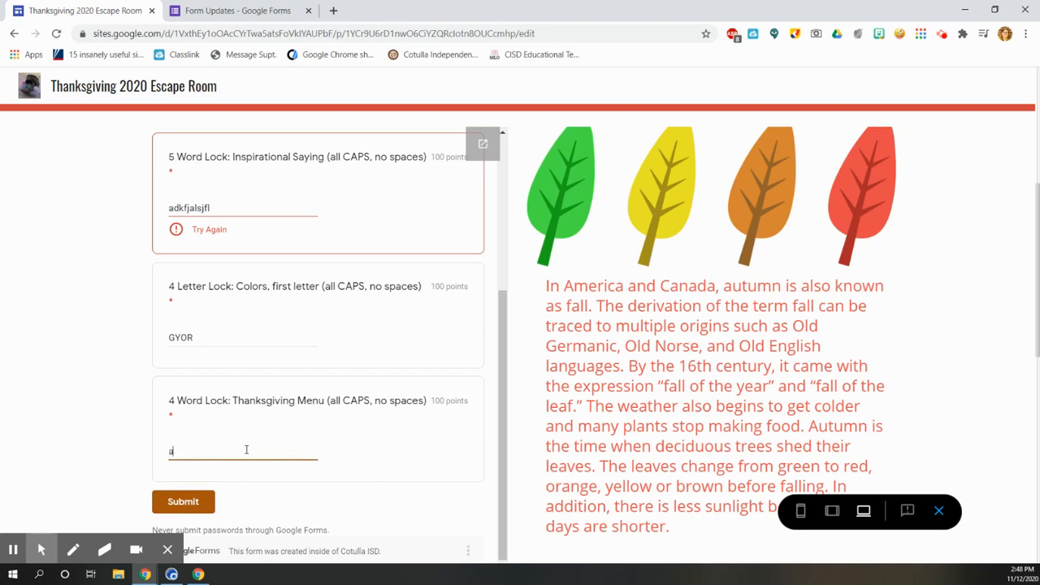
type("kjdsfl;jasdfeklj")
left_click(306, 431)
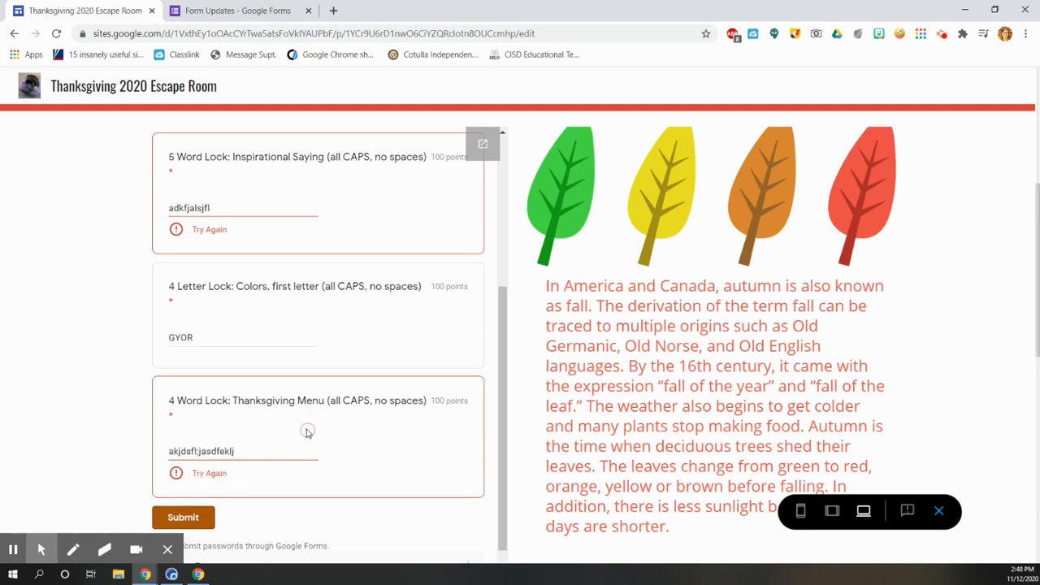
scroll(271, 440, "down", 1)
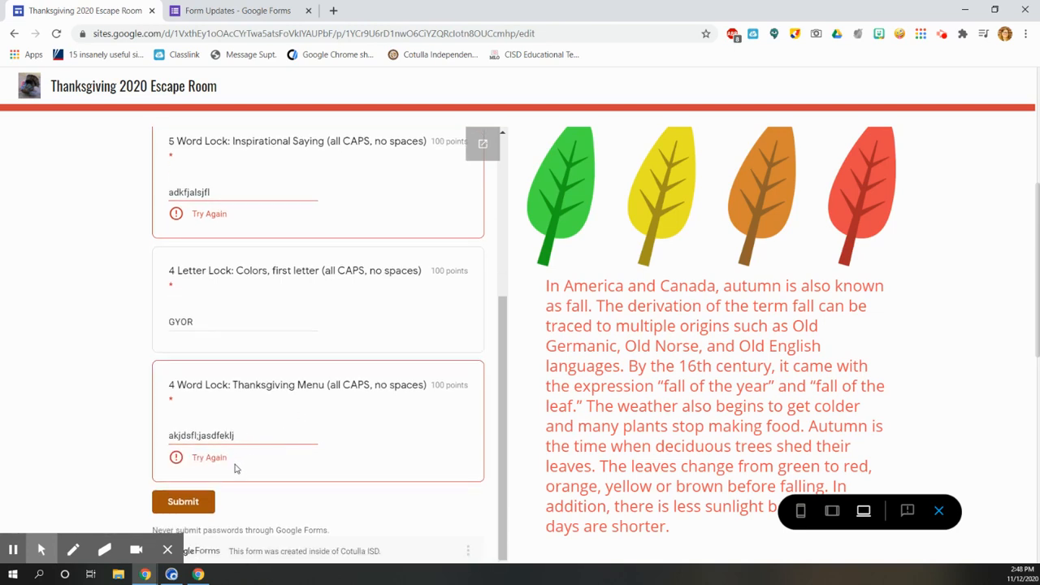
Review the validation feedback on the escape room form's lock answers.
scroll(288, 416, "up", 3)
scroll(310, 395, "down", 2)
scroll(310, 395, "down", 1)
scroll(324, 372, "up", 2)
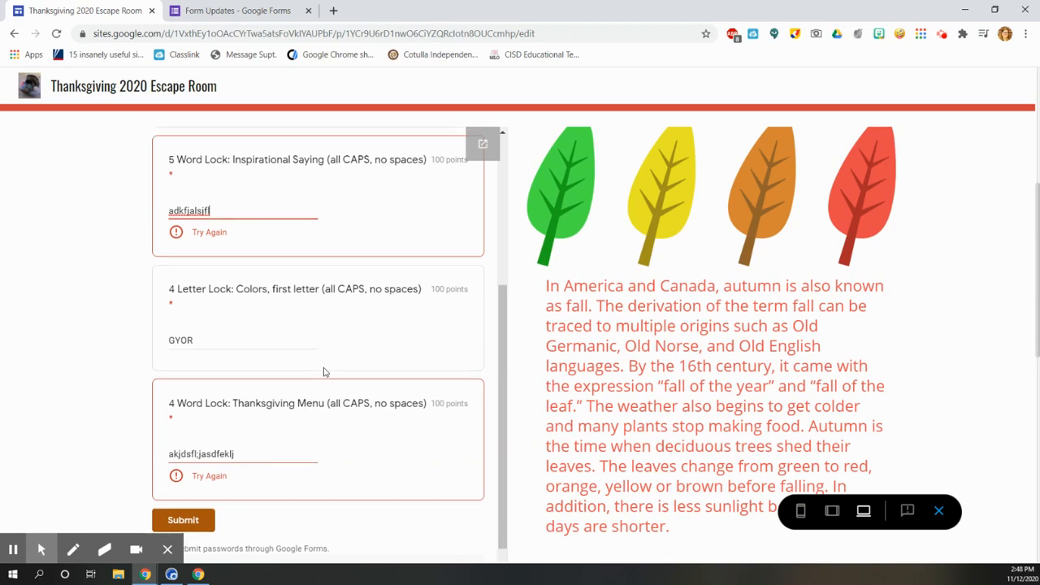
scroll(324, 373, "up", 2)
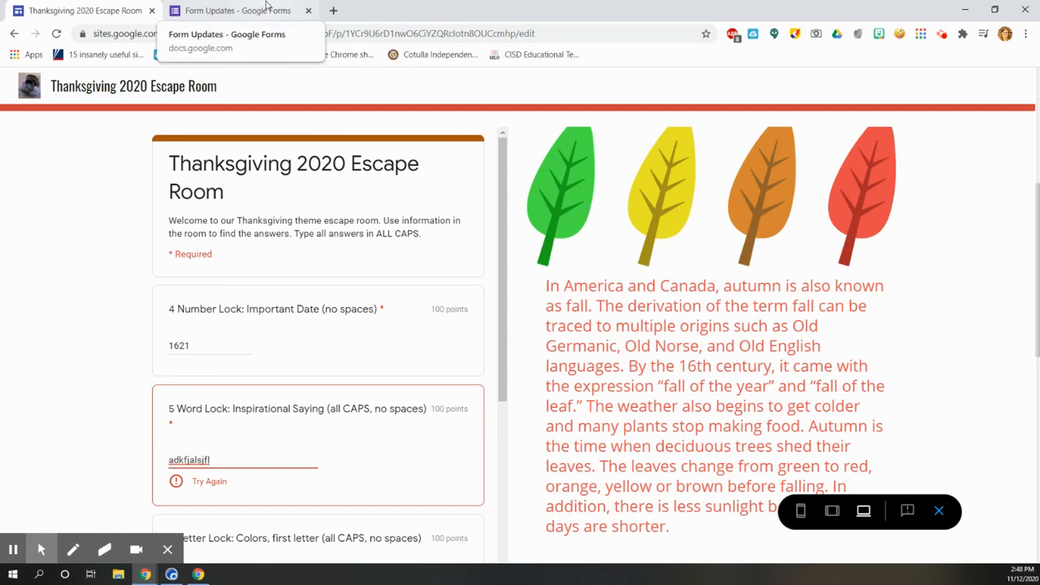
Switch to the Form Updates form in Google Forms, check that it is made a quiz, and save its quiz settings.
left_click(267, 6)
scroll(831, 264, "down", 1)
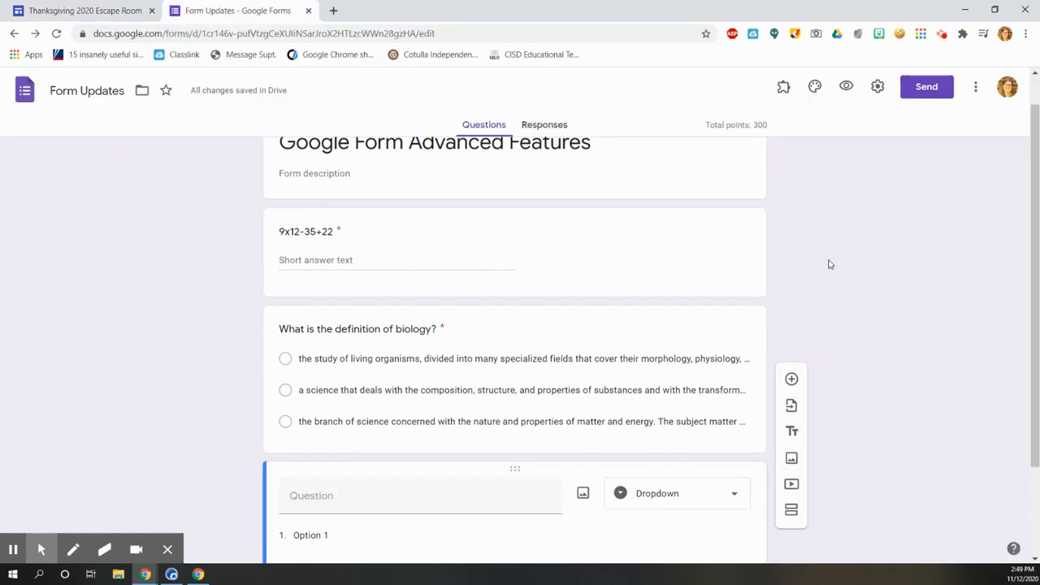
scroll(830, 264, "up", 1)
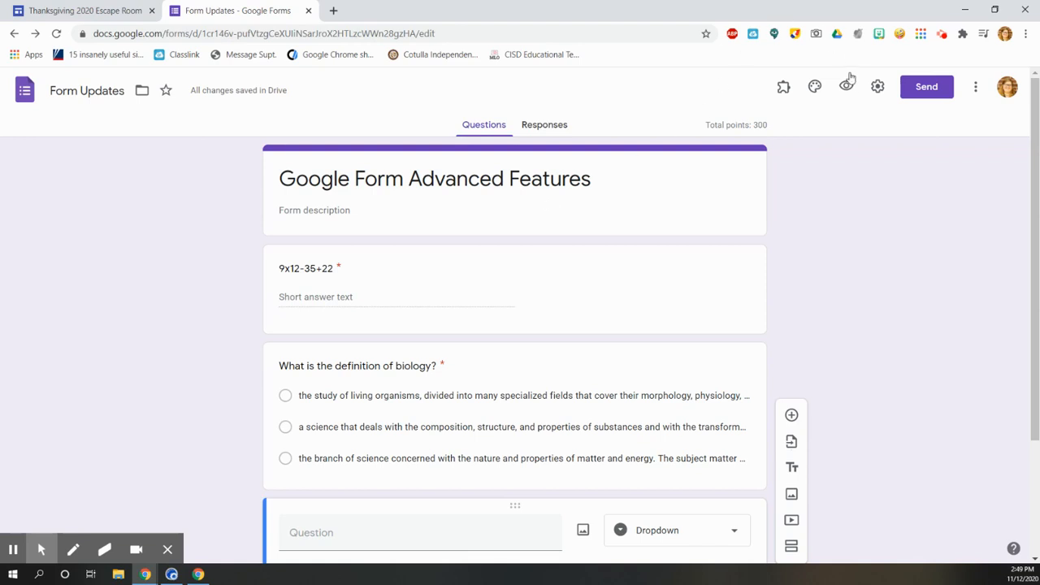
left_click(878, 88)
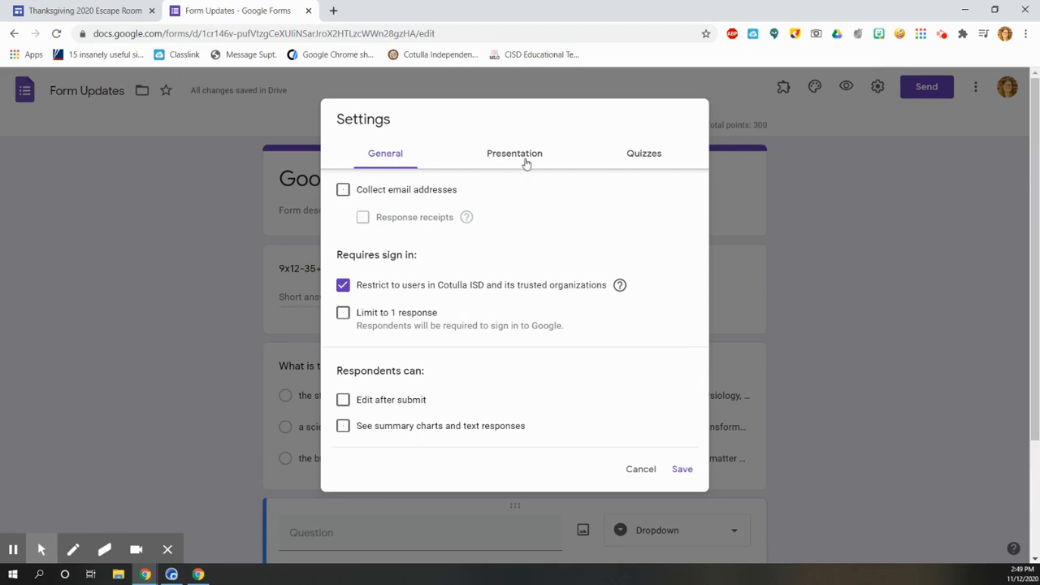
left_click(642, 155)
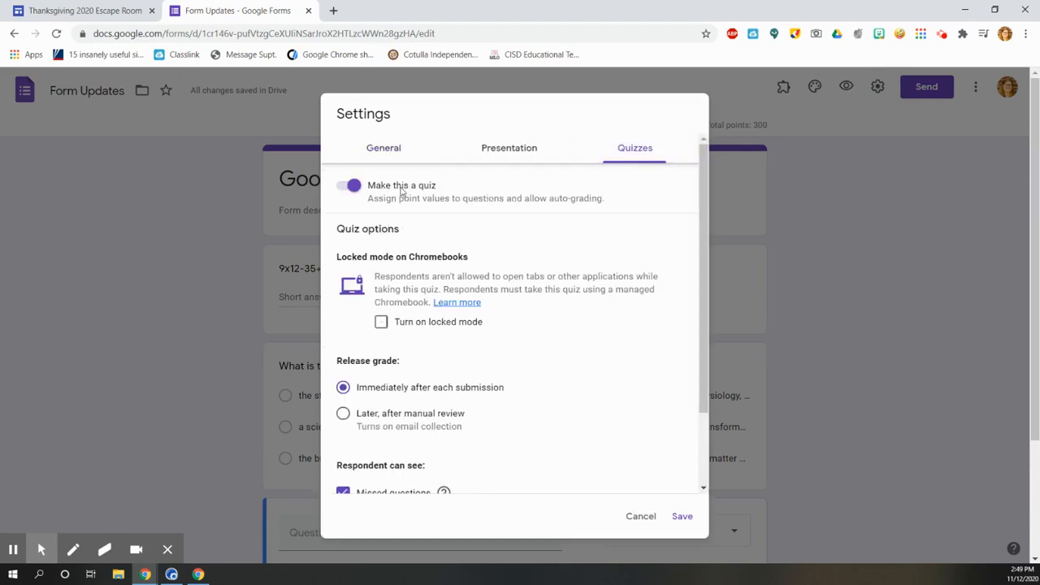
left_click(681, 516)
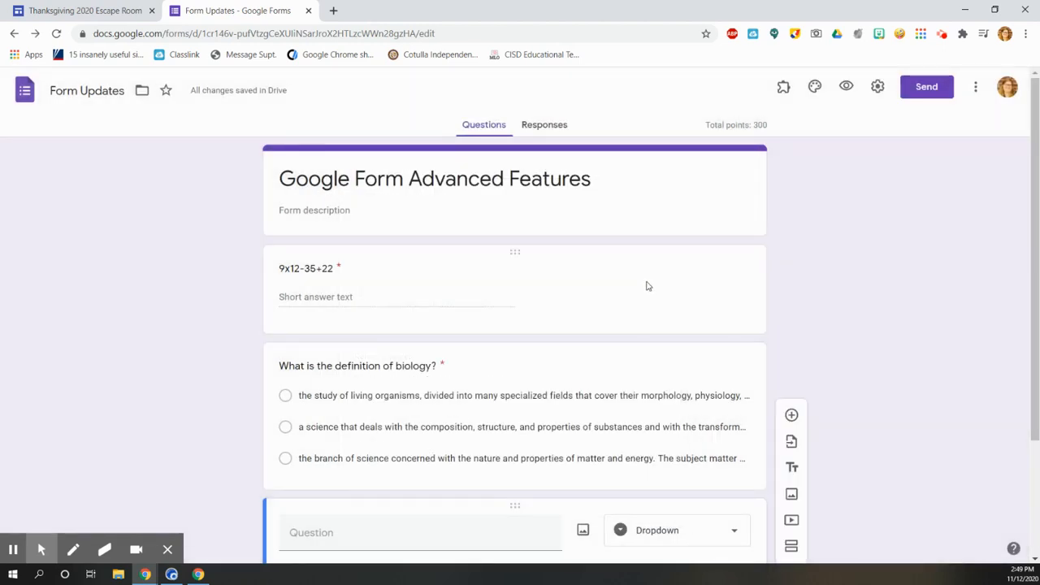
Check the required setting, answer key and points of the 9x12-35+22 question.
left_click(641, 323)
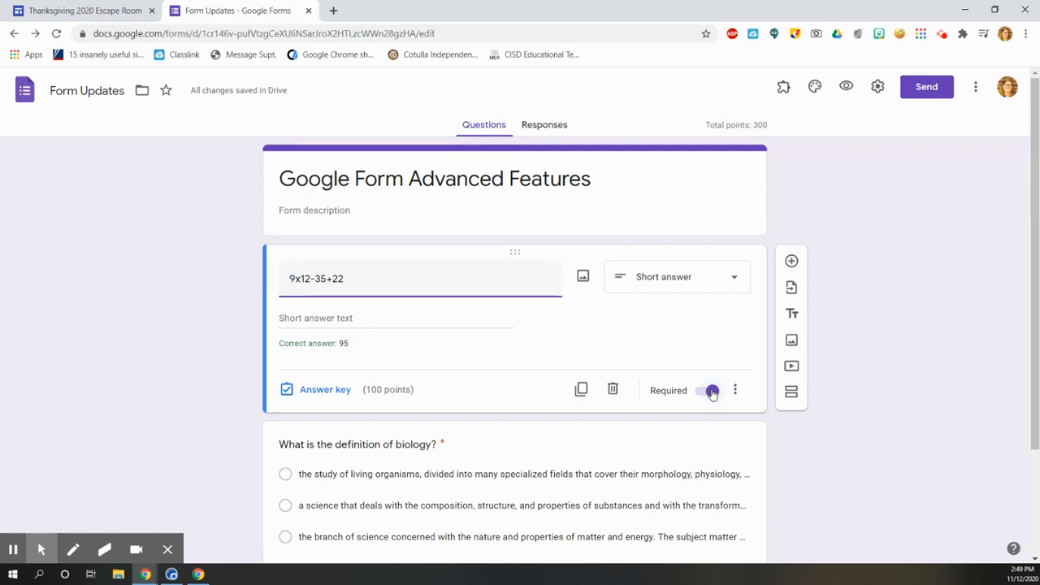
left_click(323, 391)
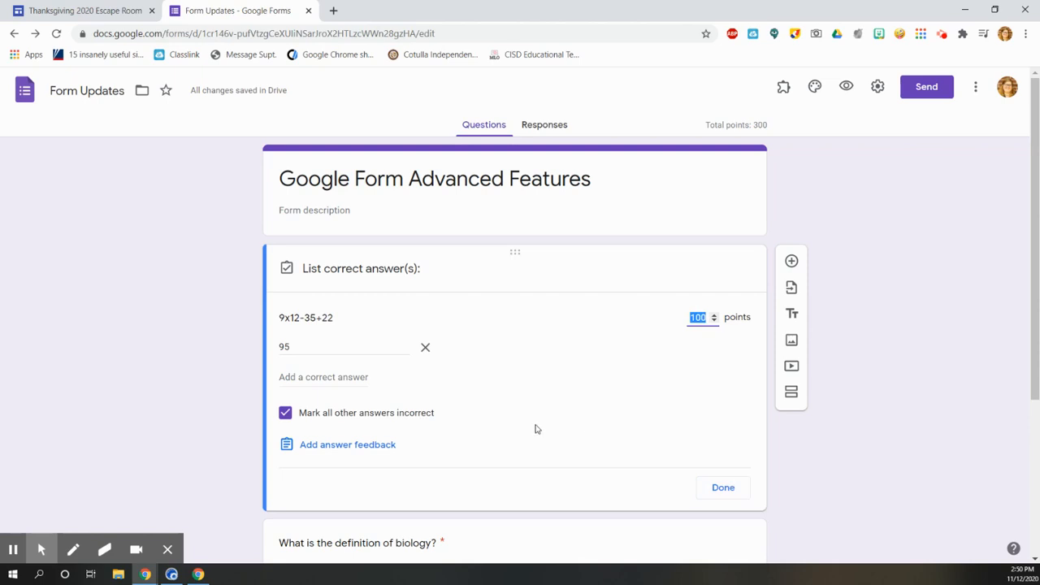
left_click(737, 491)
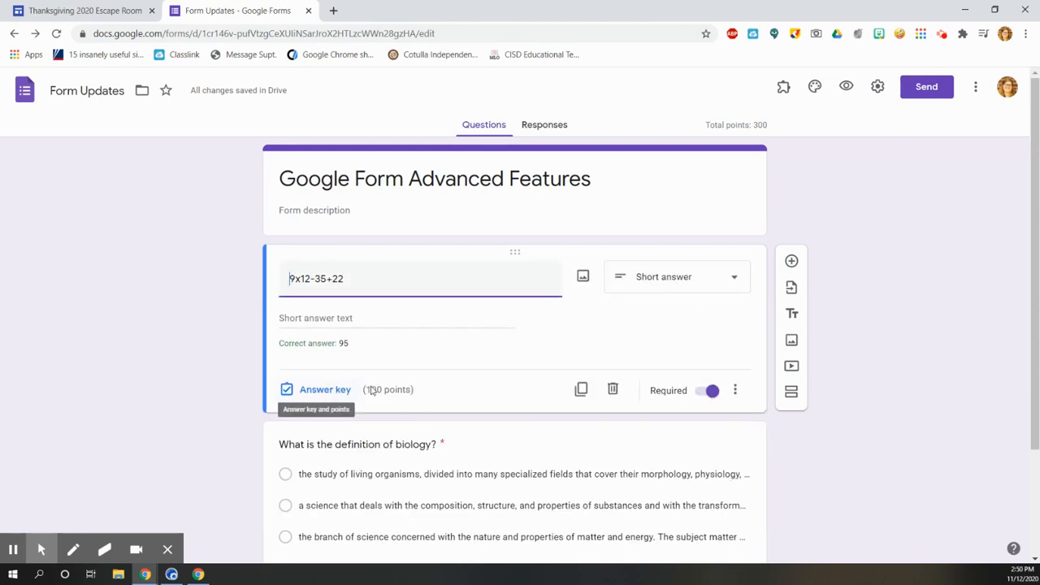
Add the description "Make you use your FOIL strategy" to the 9x12-35+22 question.
left_click(736, 391)
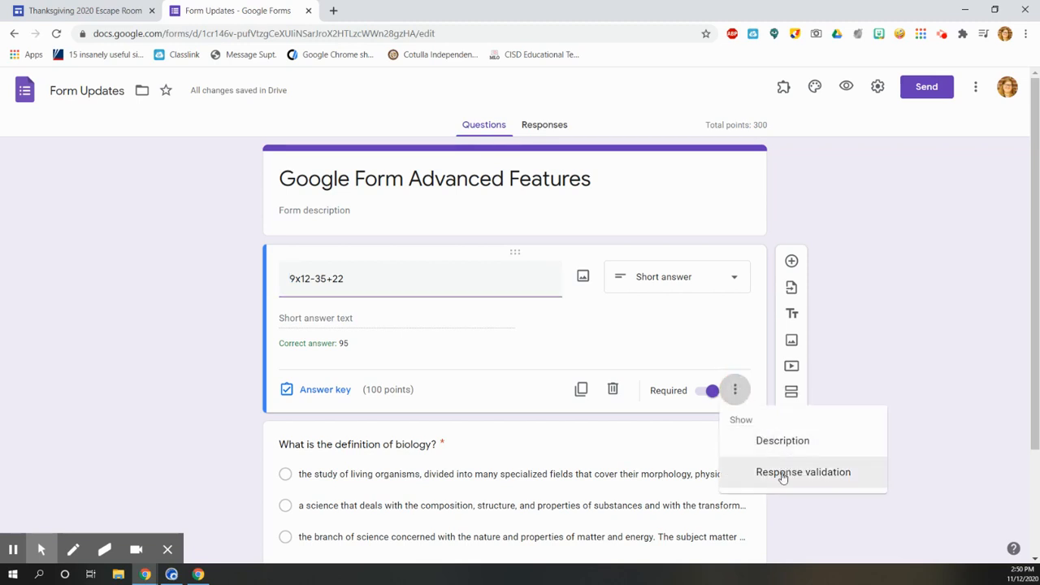
left_click(786, 446)
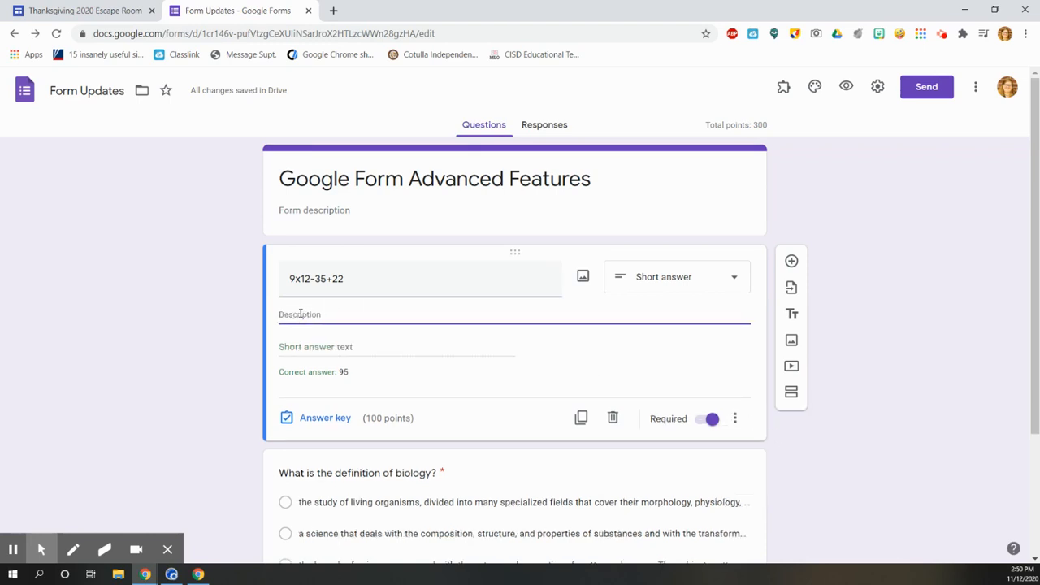
type("Mak")
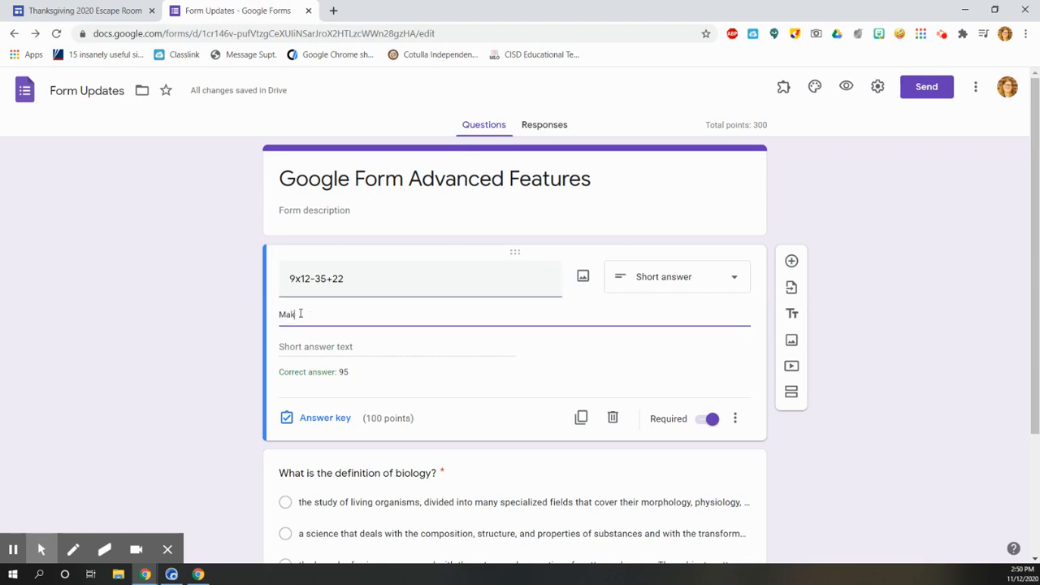
type("e you use ")
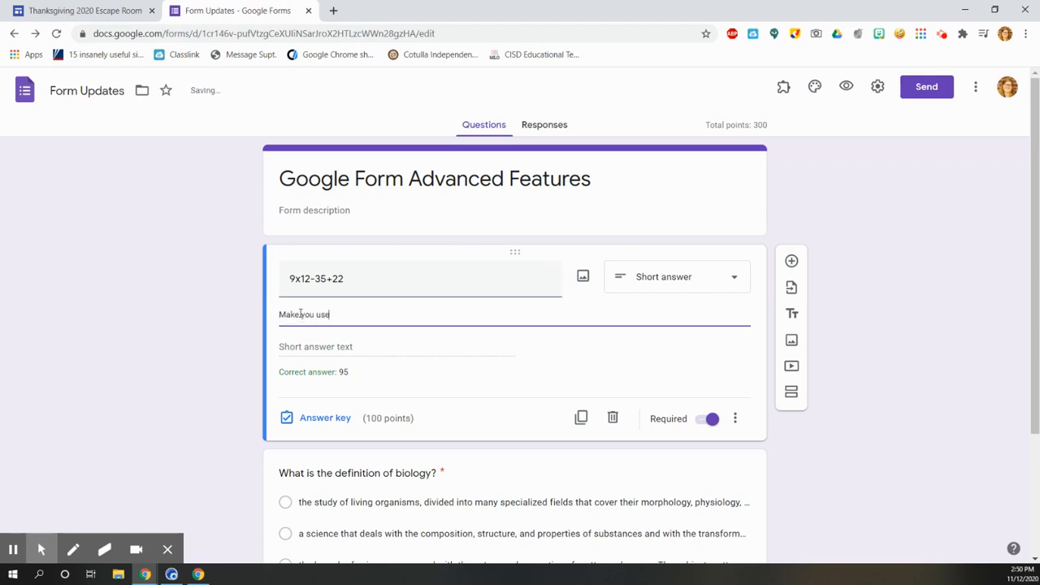
type("your FOIL strategy")
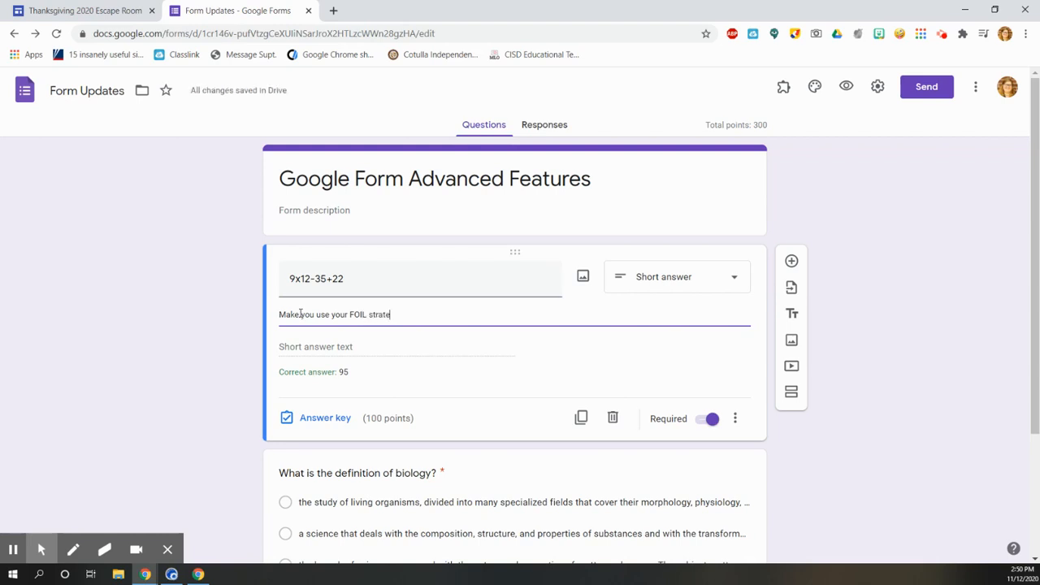
left_click(870, 351)
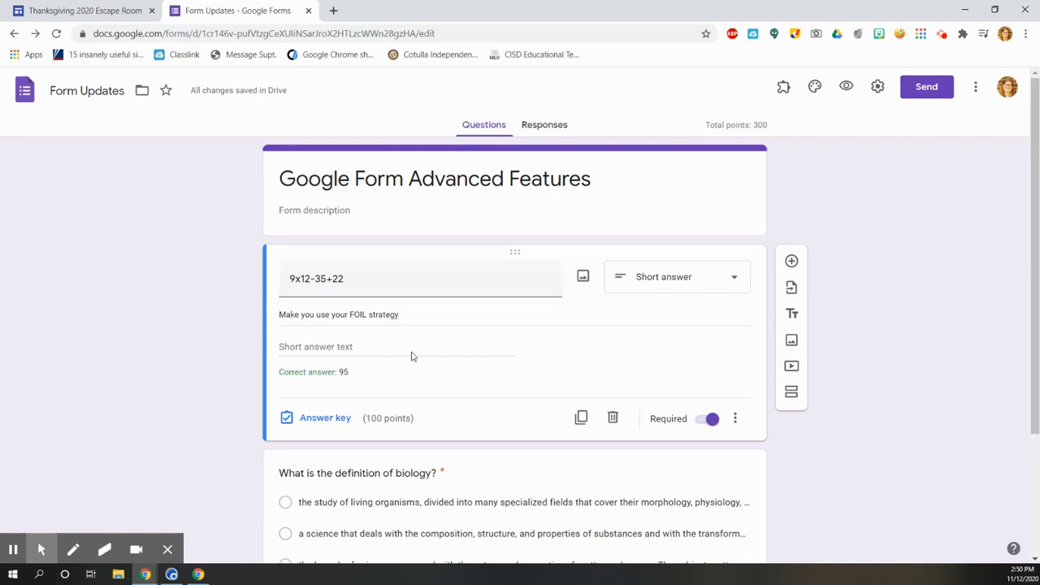
Add response validation to the 9x12-35+22 question requiring a number equal to 95, with the custom error text "Try Again".
left_click(736, 418)
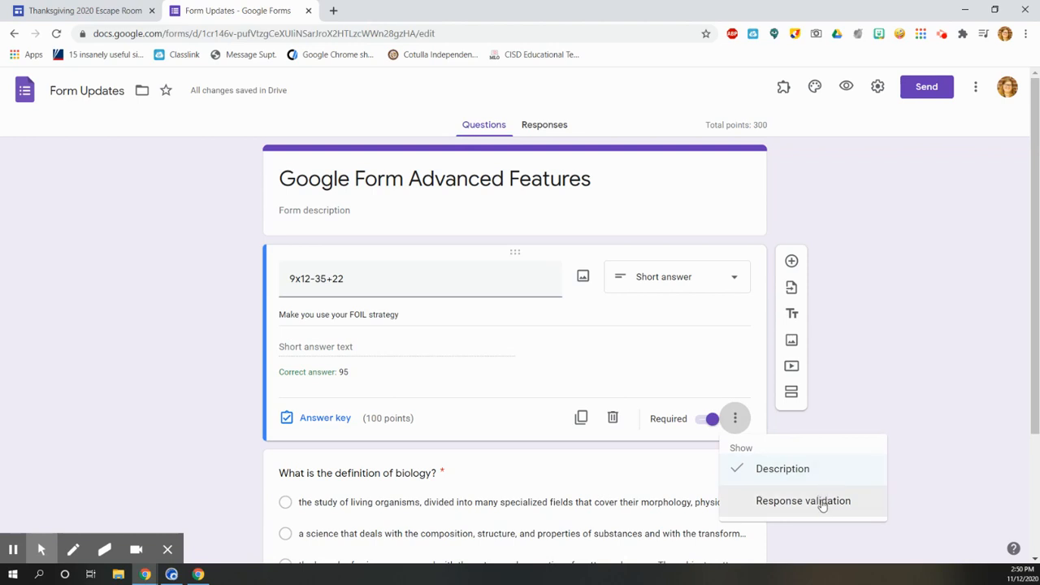
left_click(822, 501)
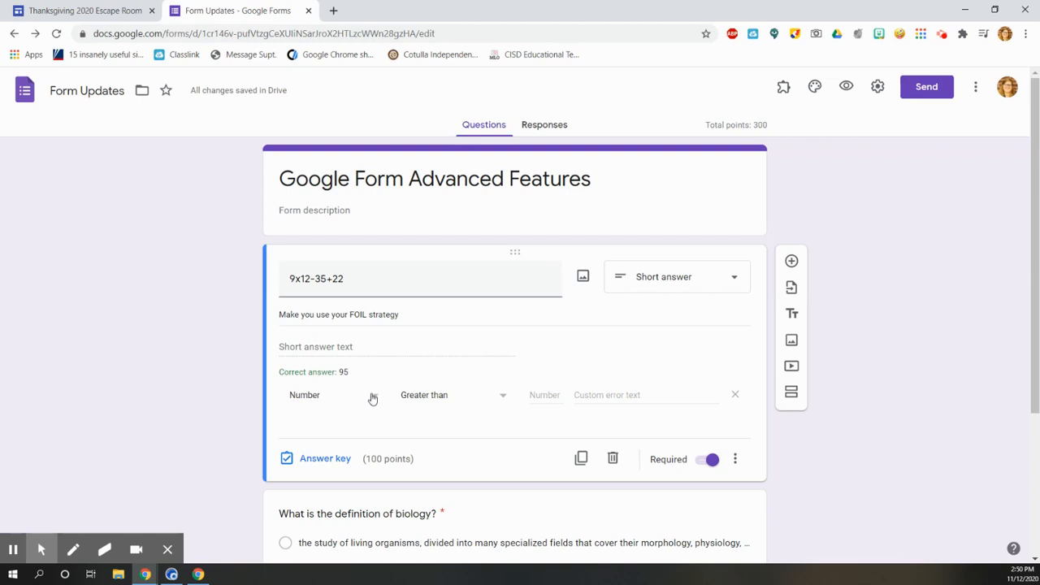
left_click(501, 396)
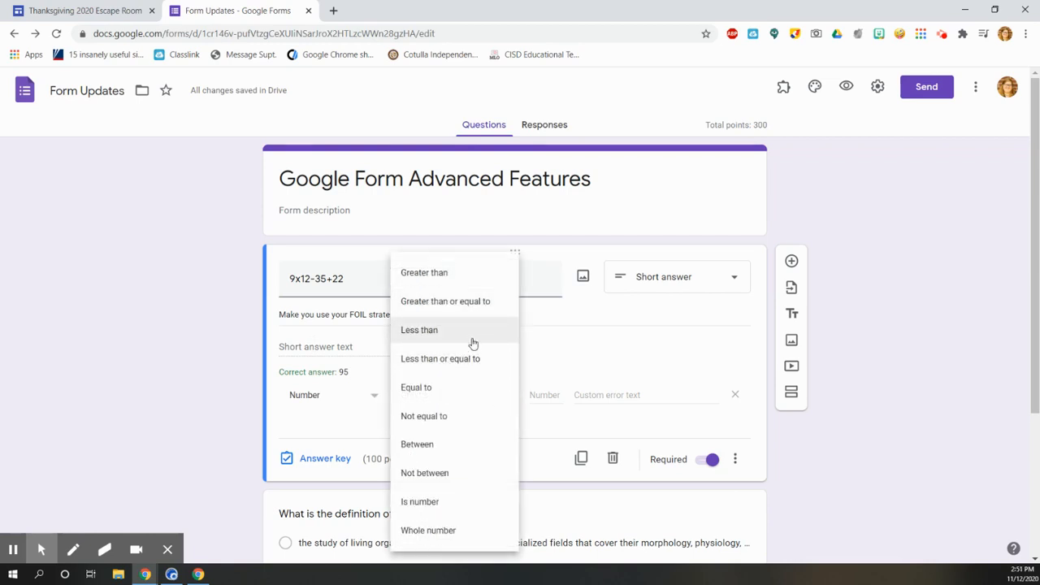
left_click(507, 392)
left_click(536, 395)
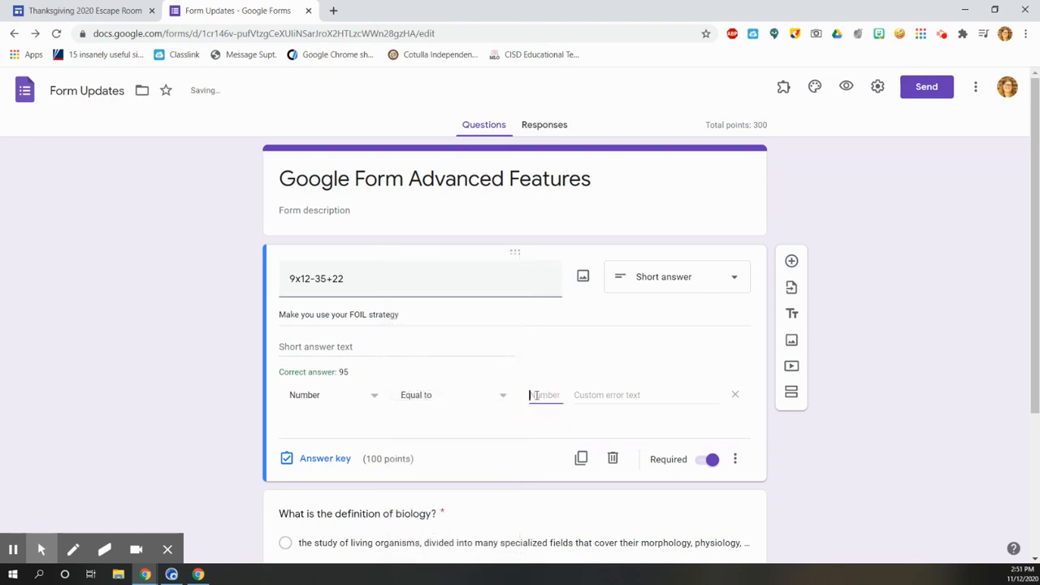
type("95")
left_click(615, 395)
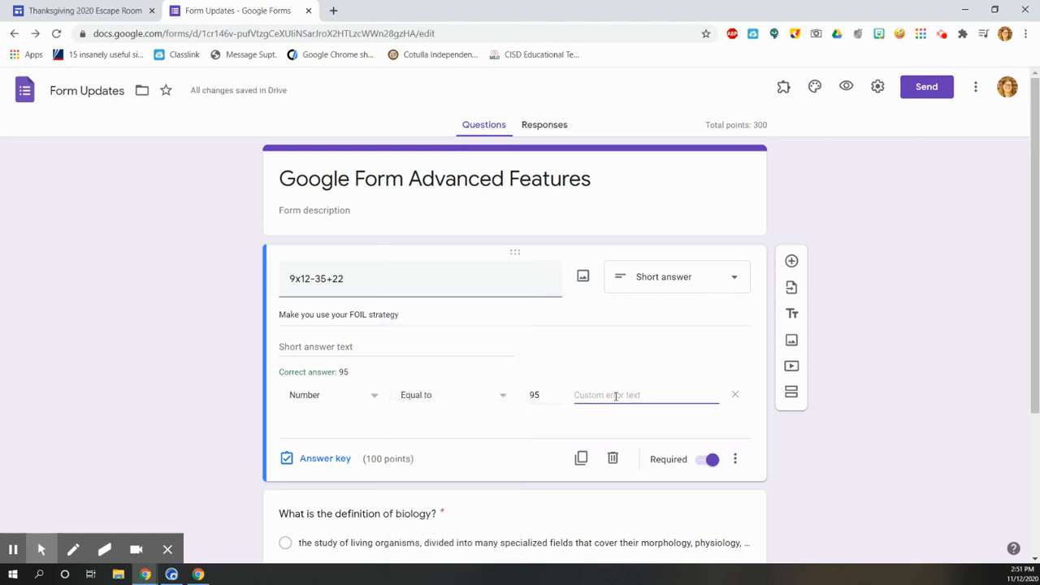
type("Try Again")
scroll(791, 425, "down", 2)
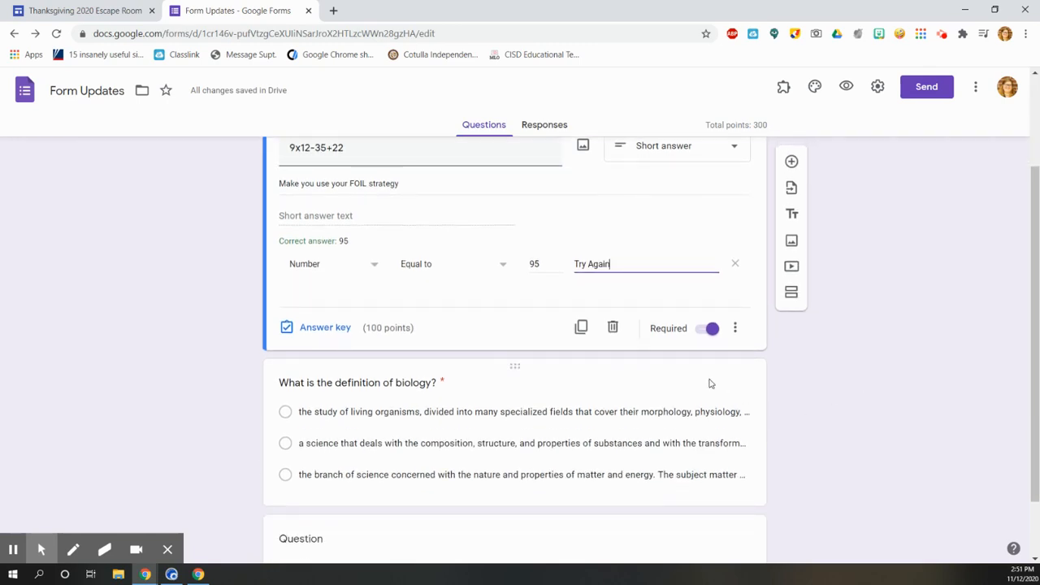
scroll(662, 260, "up", 1)
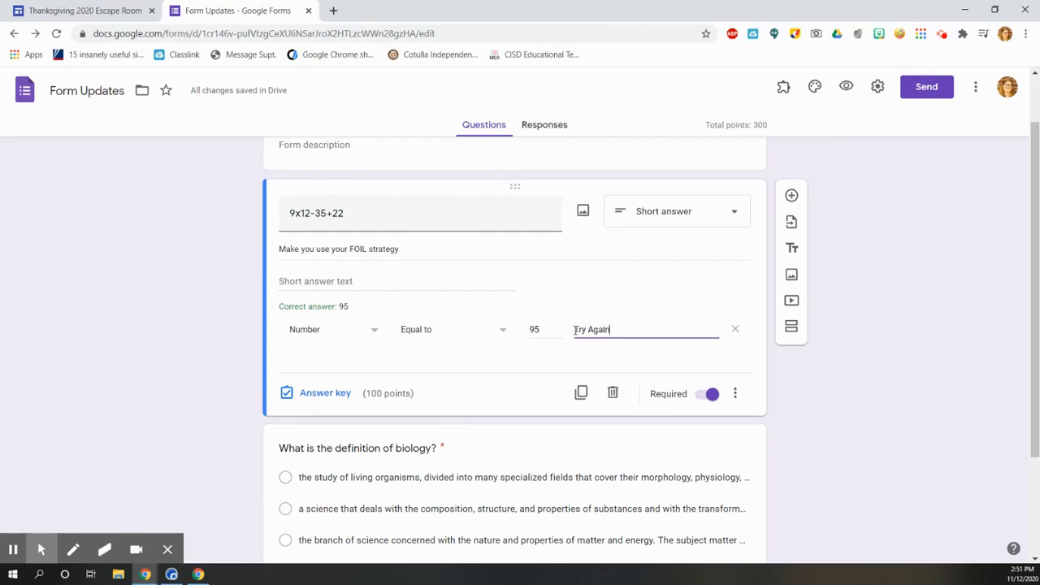
Open the biology definition question for editing and look through the available question types.
left_click(727, 449)
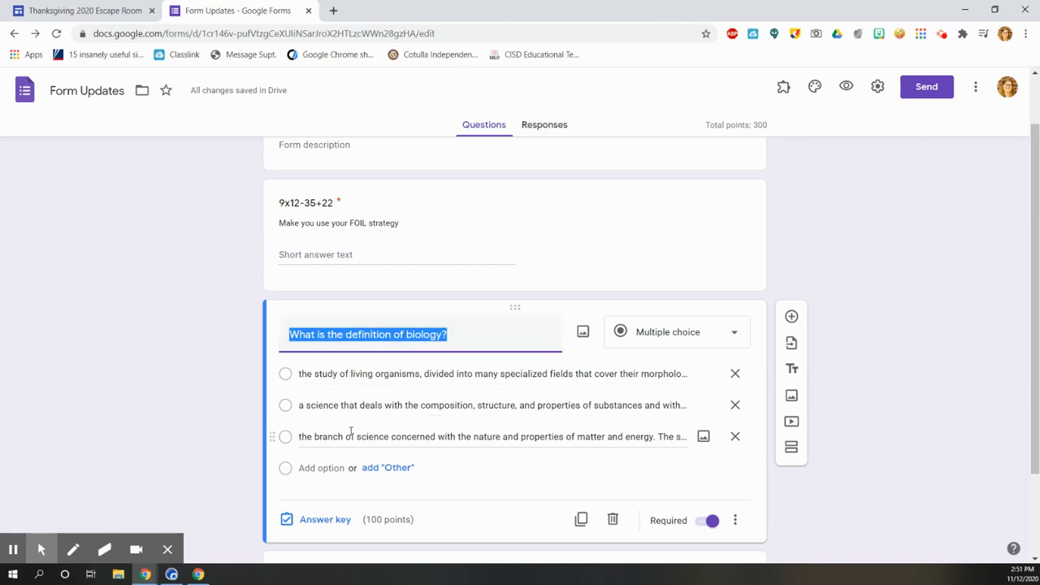
left_click(733, 337)
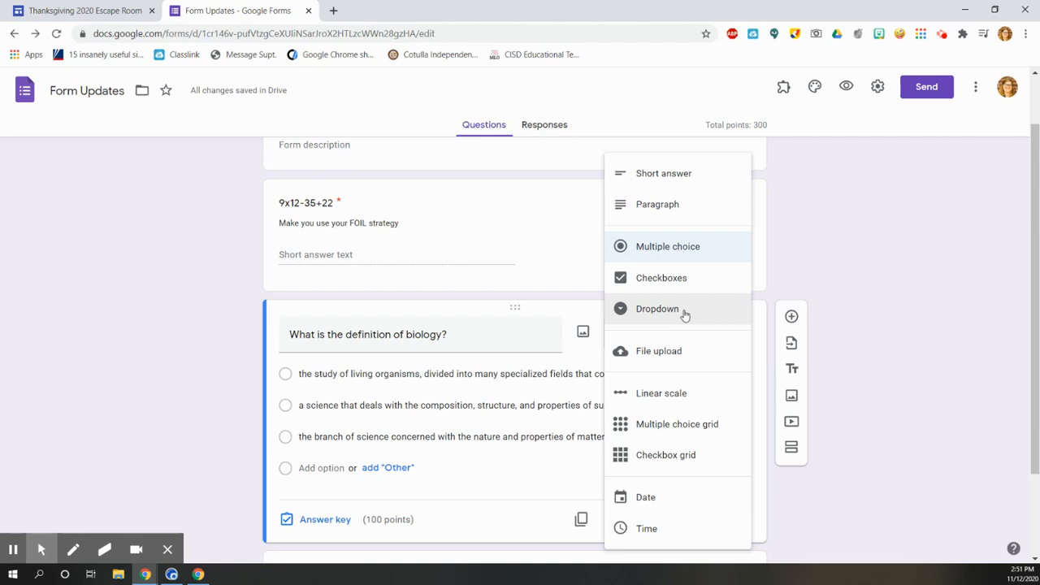
key("Escape")
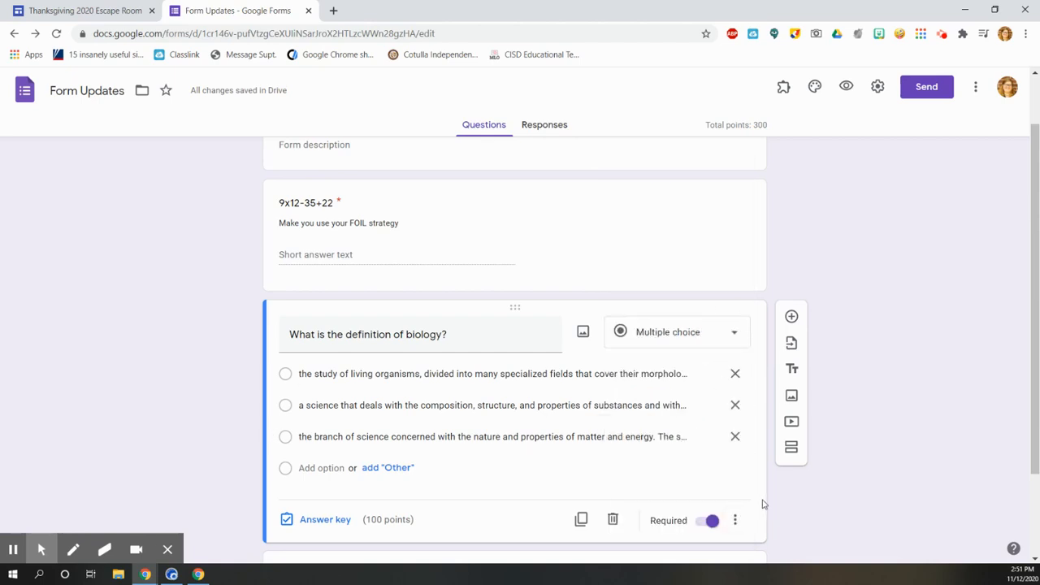
Show the description field on the biology definition question and hide it again.
left_click(735, 520)
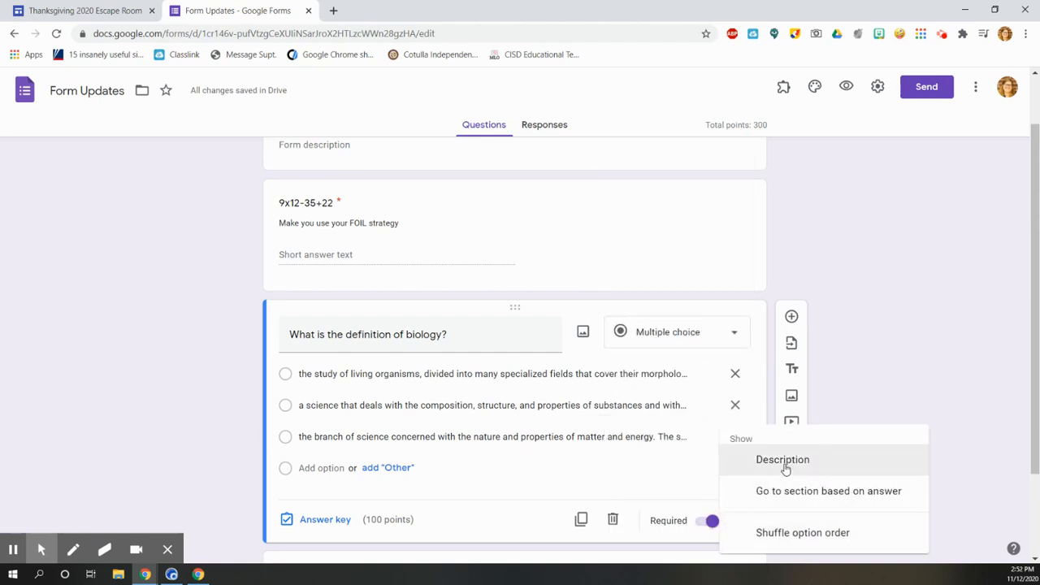
left_click(784, 460)
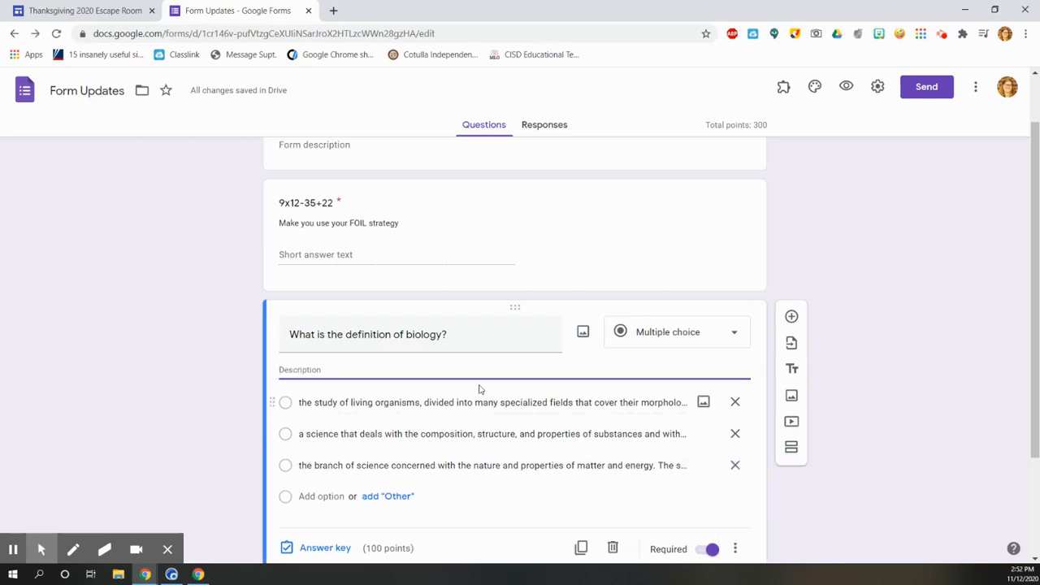
left_click(734, 549)
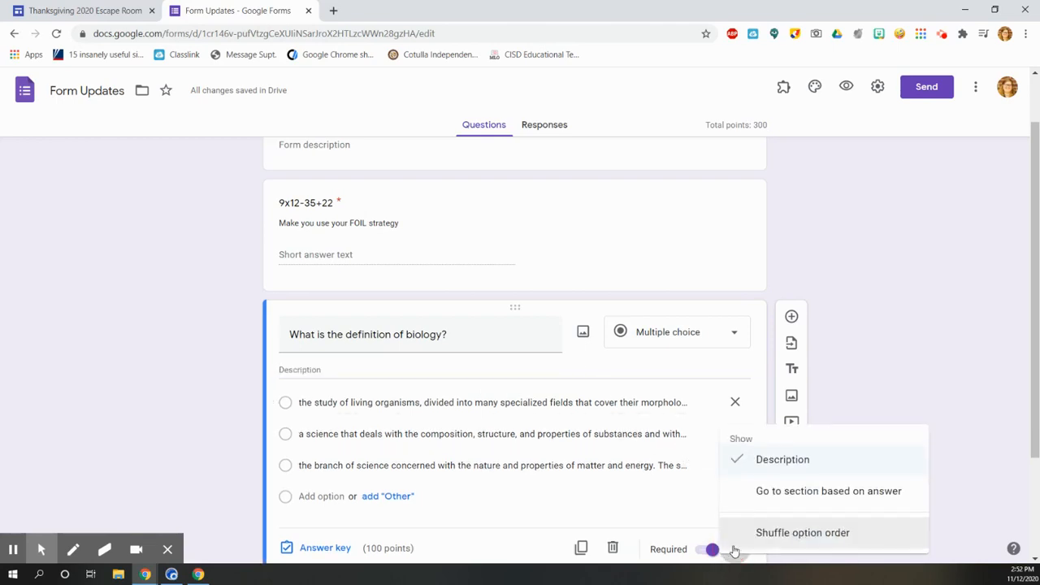
left_click(800, 463)
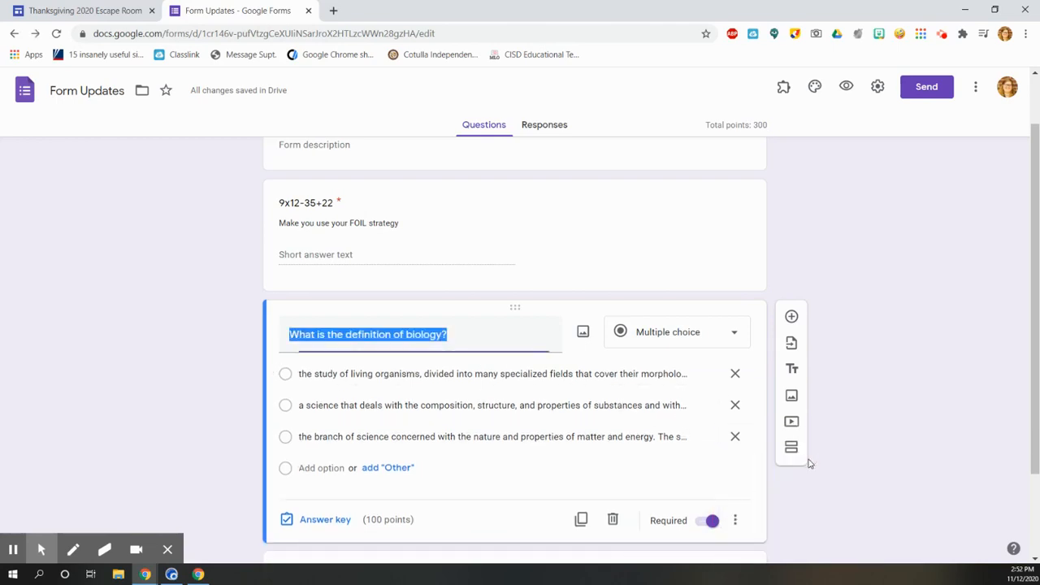
Enable going to a section based on answer for the biology question, view the first option's destinations, and disable it again.
left_click(734, 524)
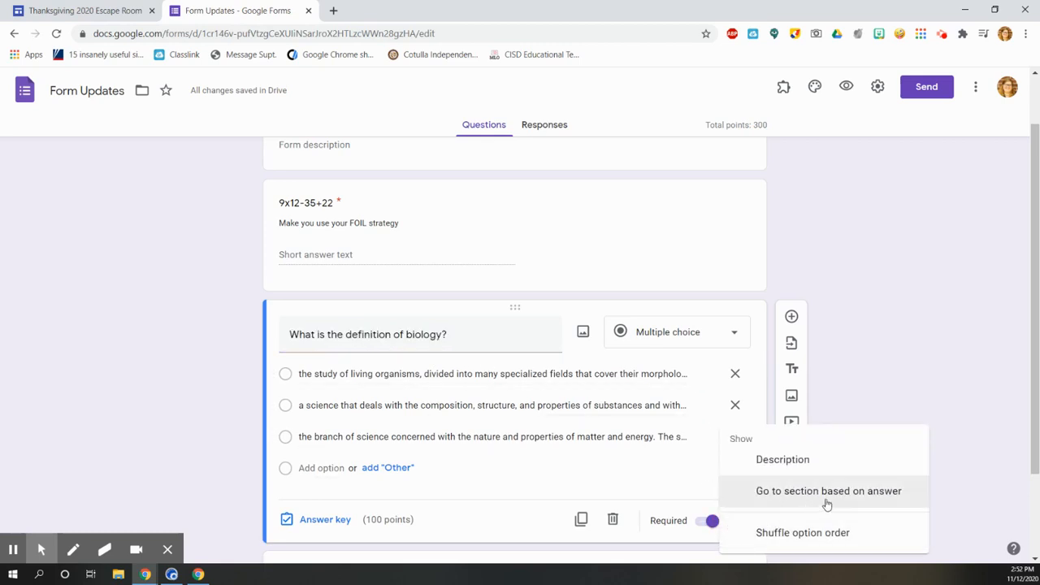
left_click(851, 491)
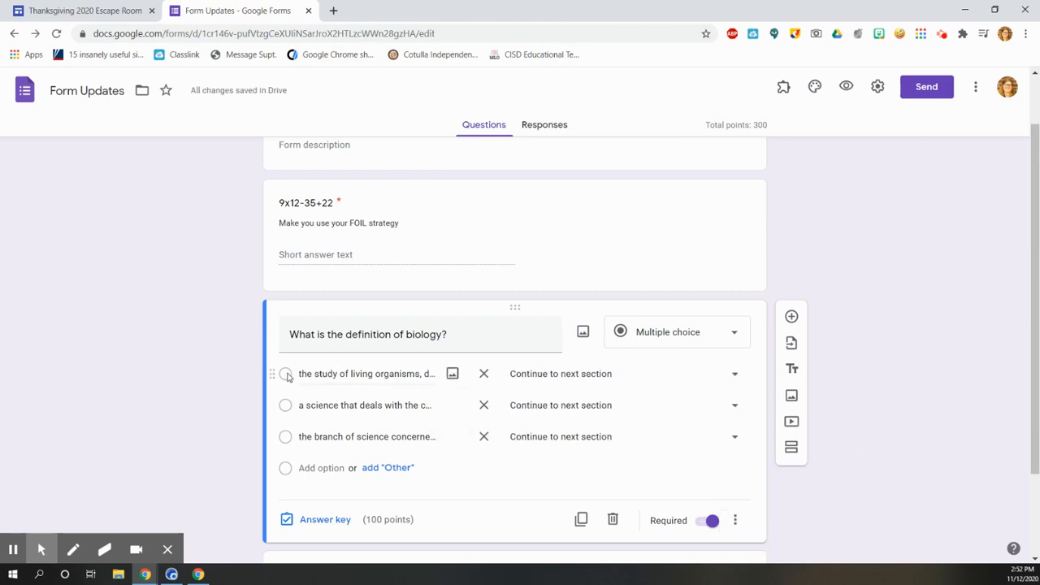
left_click(736, 380)
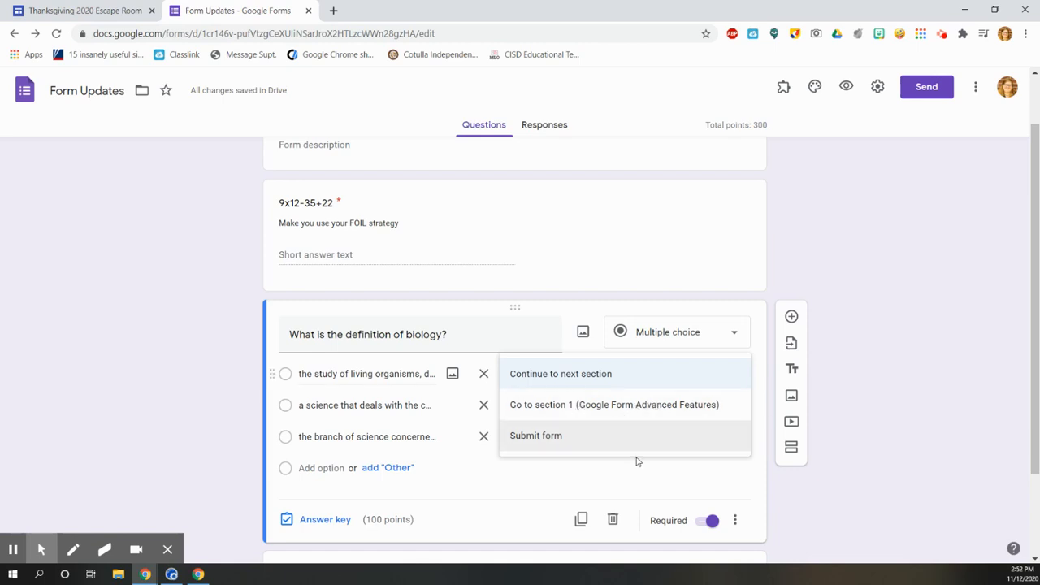
left_click(735, 525)
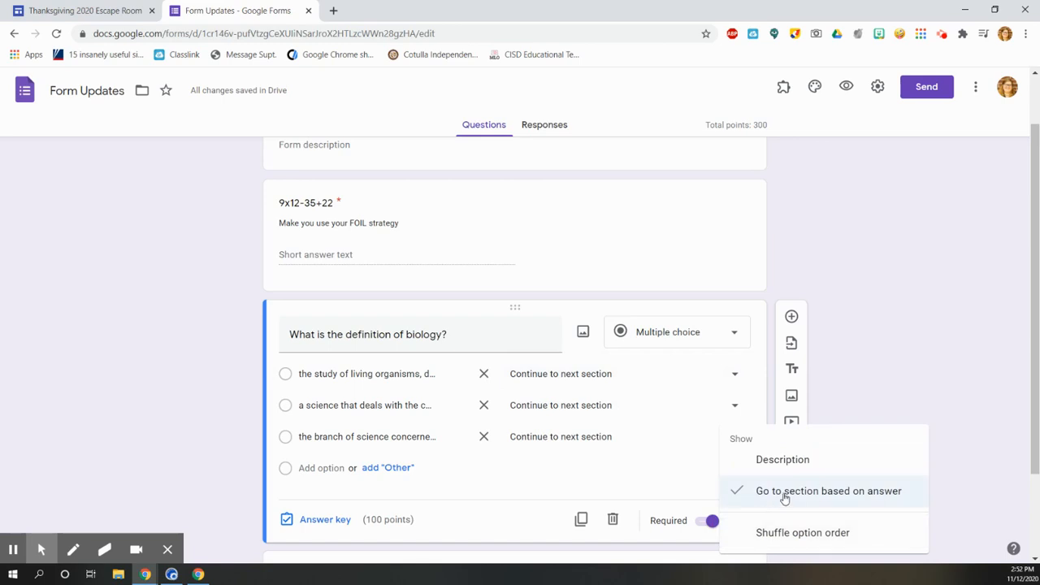
left_click(785, 496)
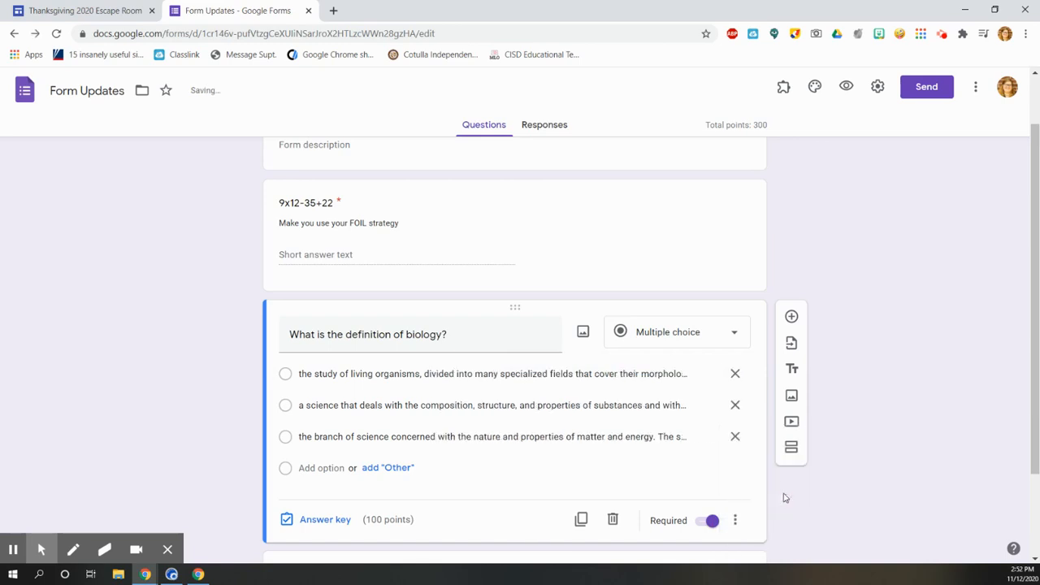
Turn on shuffled option order for the biology definition question.
left_click(738, 520)
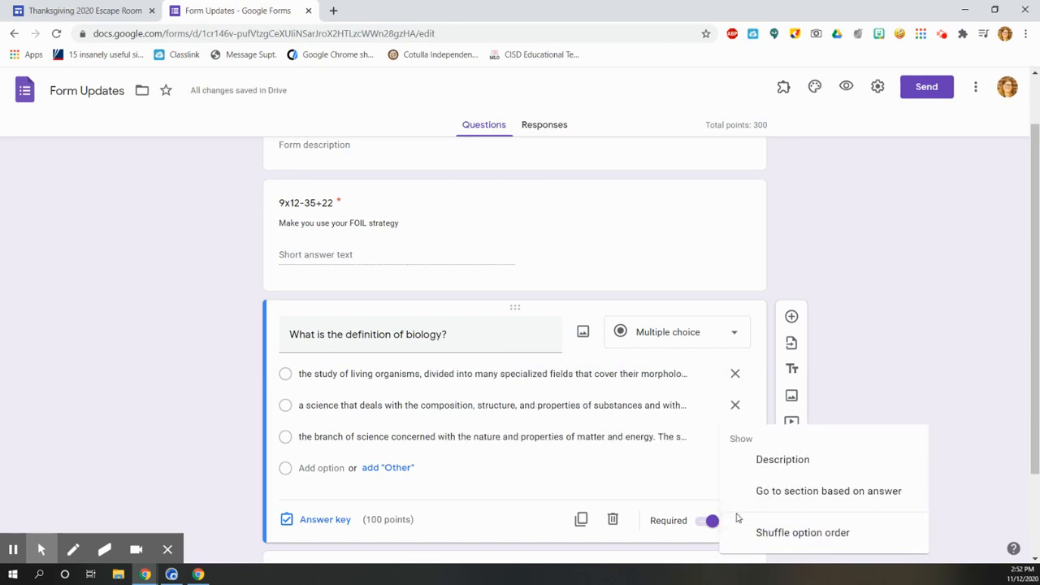
left_click(808, 535)
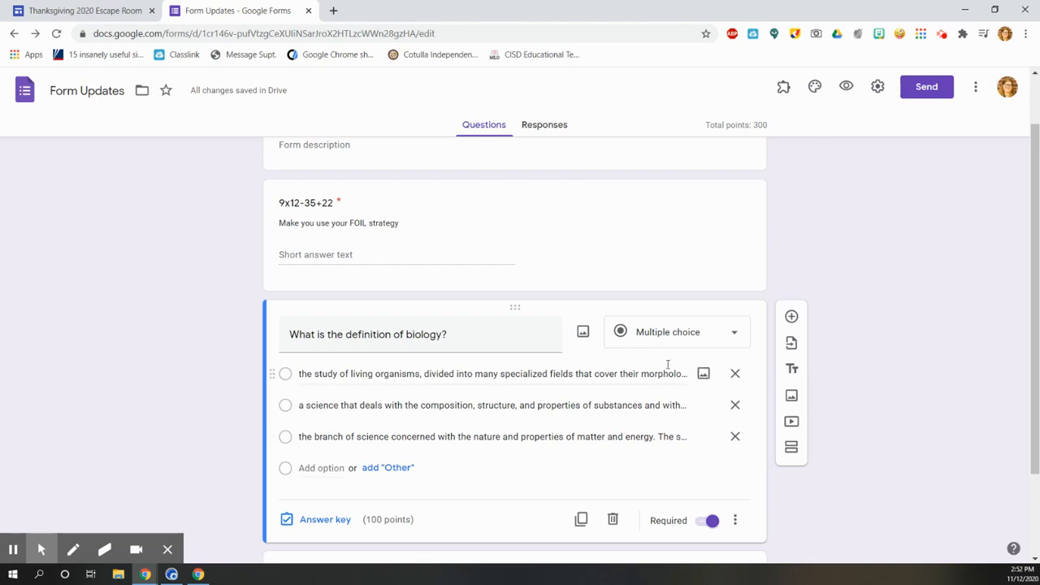
Try a Text Contains response validation rule on the 9x12-35+22 question and look at the other text conditions.
left_click(746, 201)
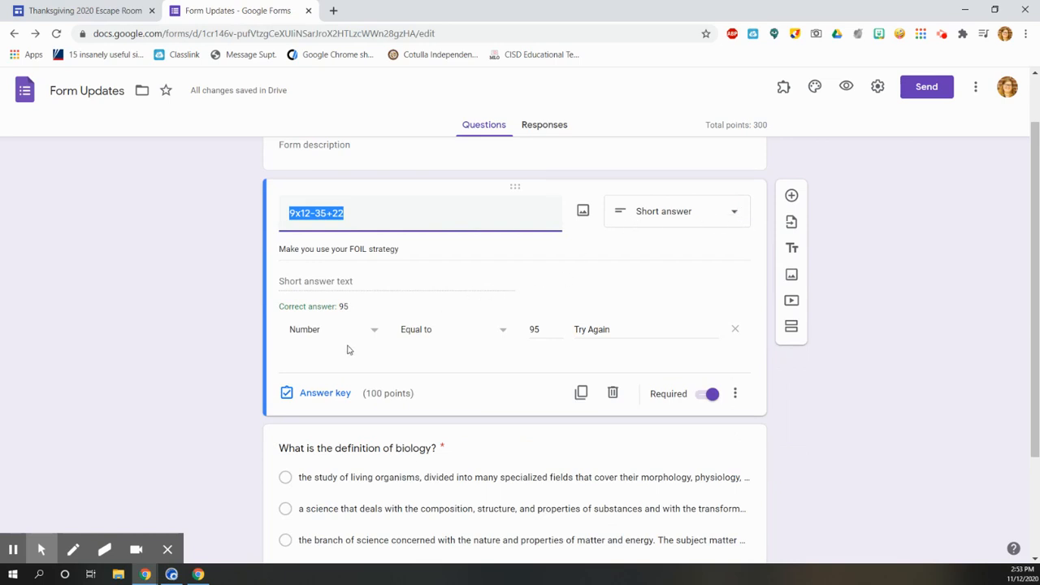
left_click(376, 339)
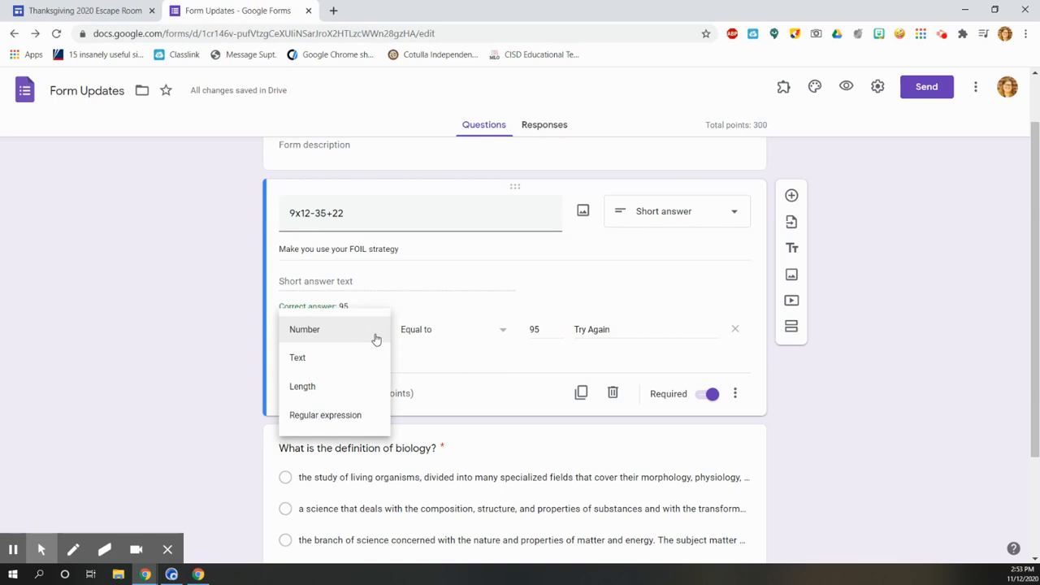
left_click(344, 359)
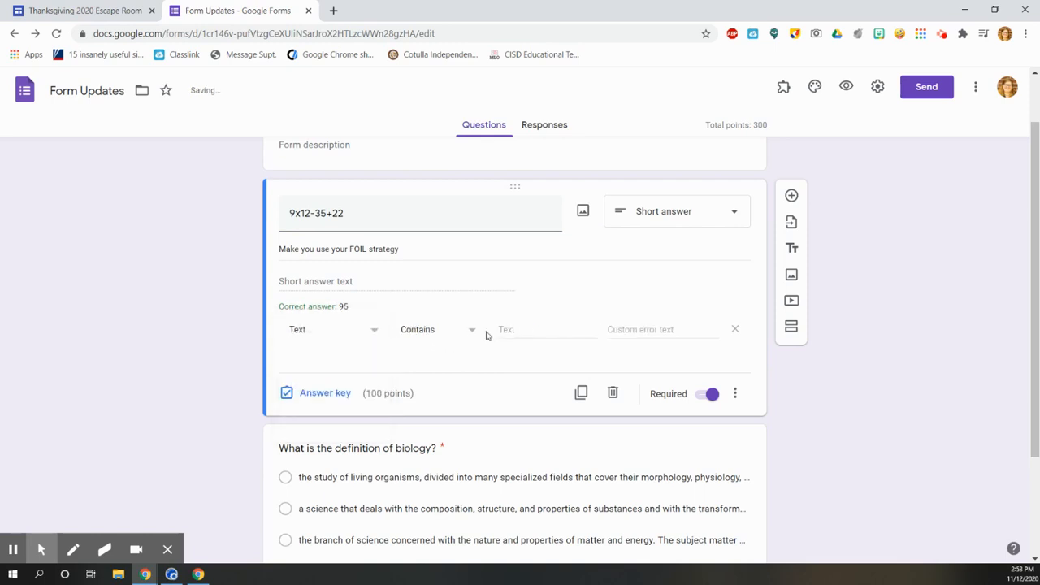
left_click(477, 337)
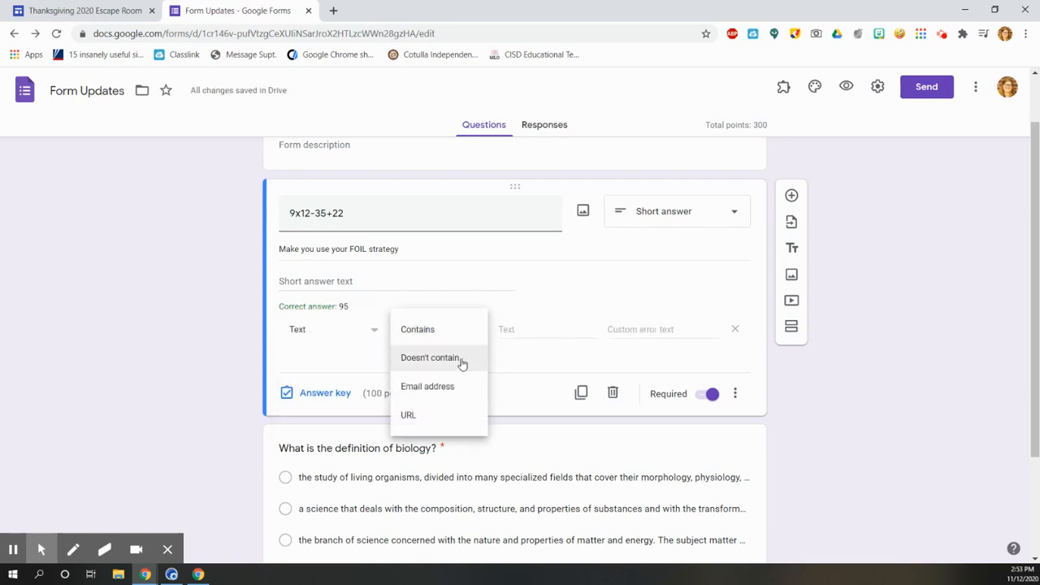
left_click(543, 330)
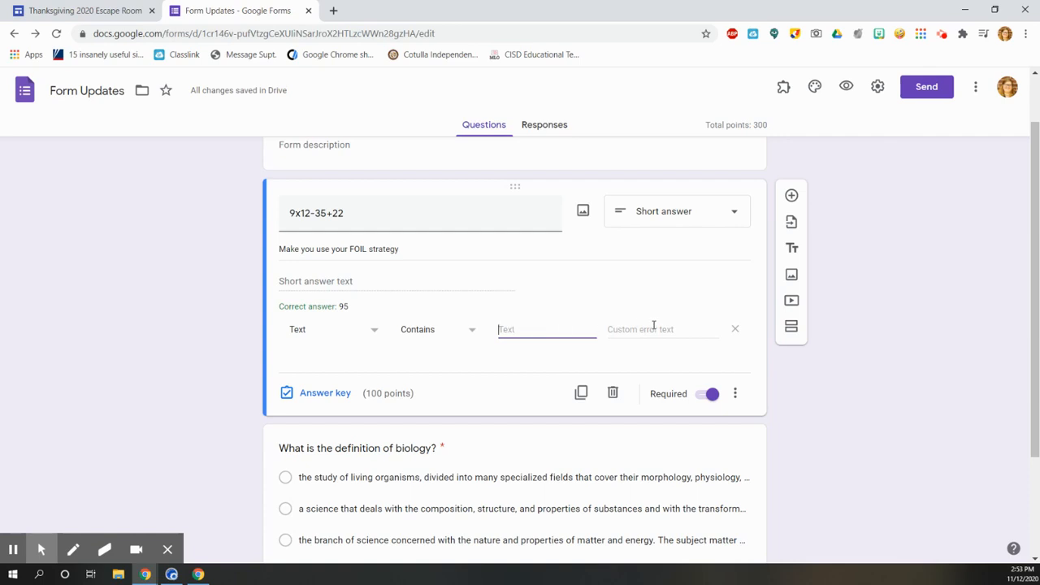
left_click(736, 218)
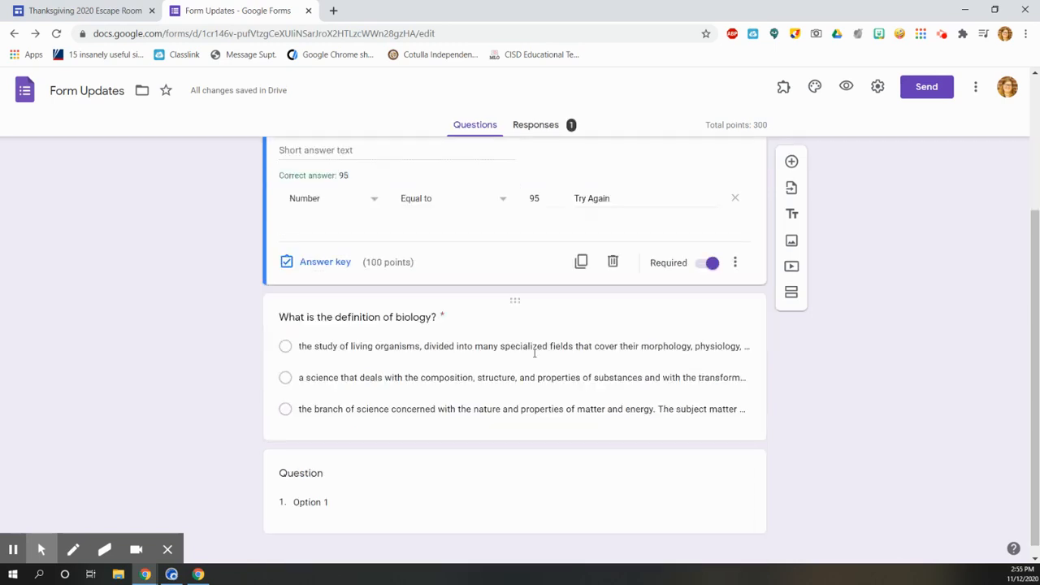
scroll(889, 295, "up", 2)
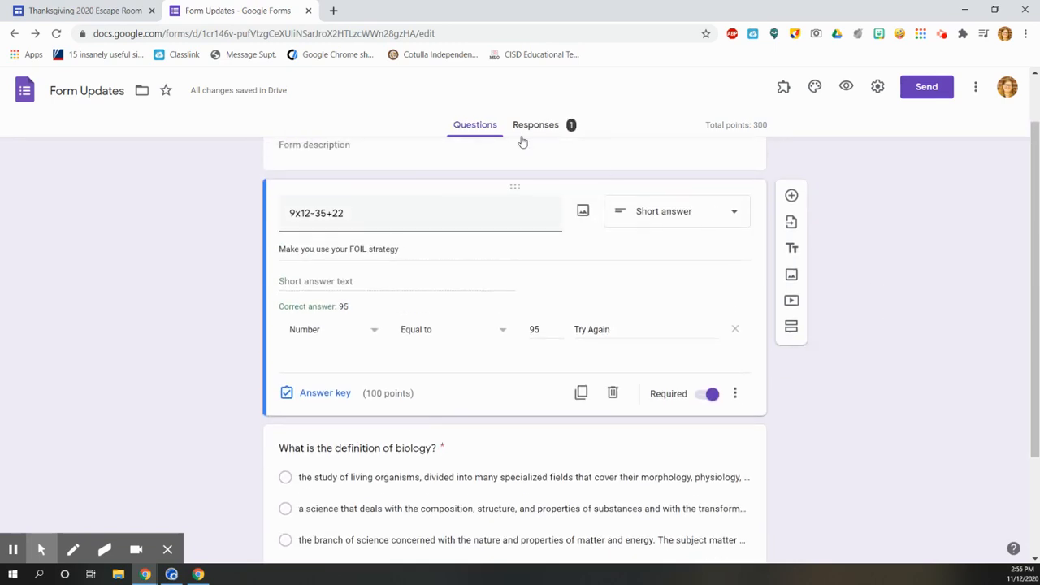
scroll(916, 238, "up", 1)
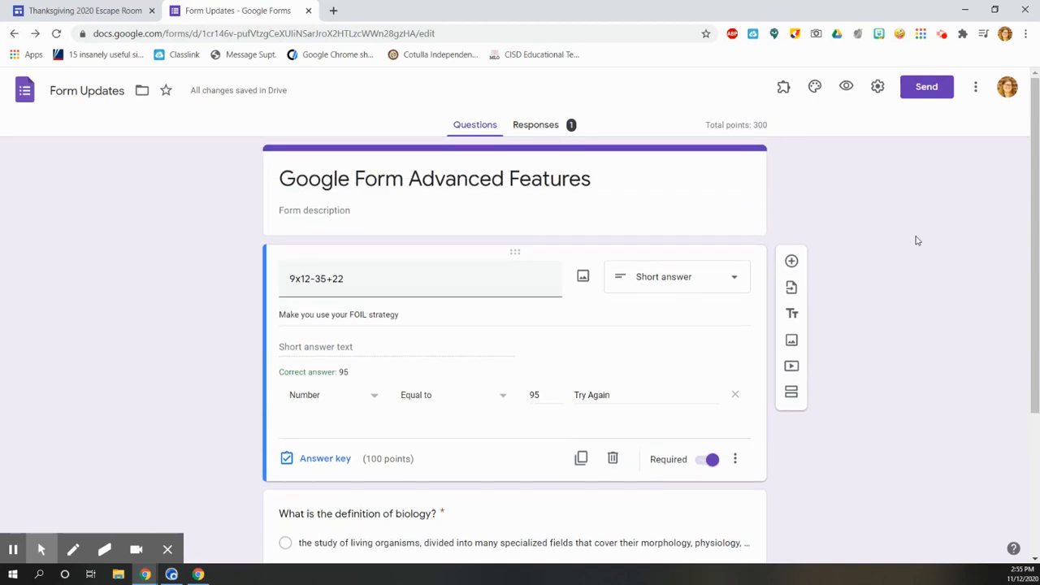